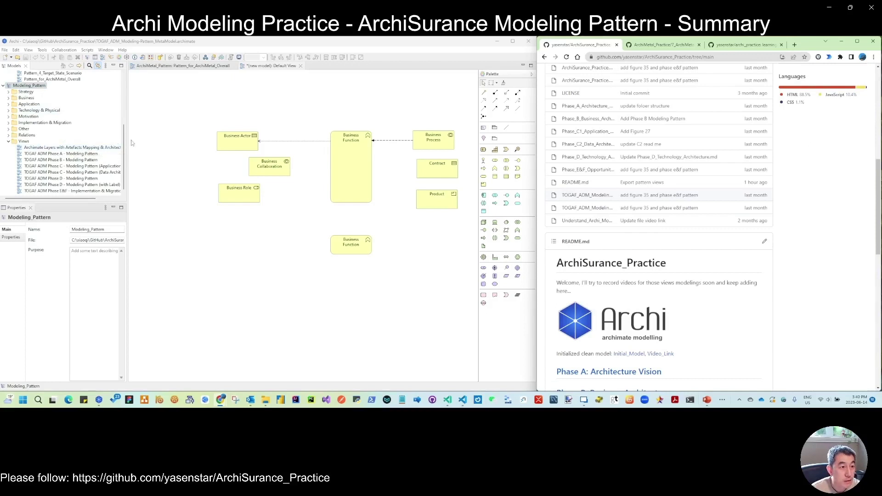
Widen the Models panel and display the ArchiMetal Pattern_for_ArchiMetal_Overall reference diagram.
left_click_drag(127, 146, 151, 146)
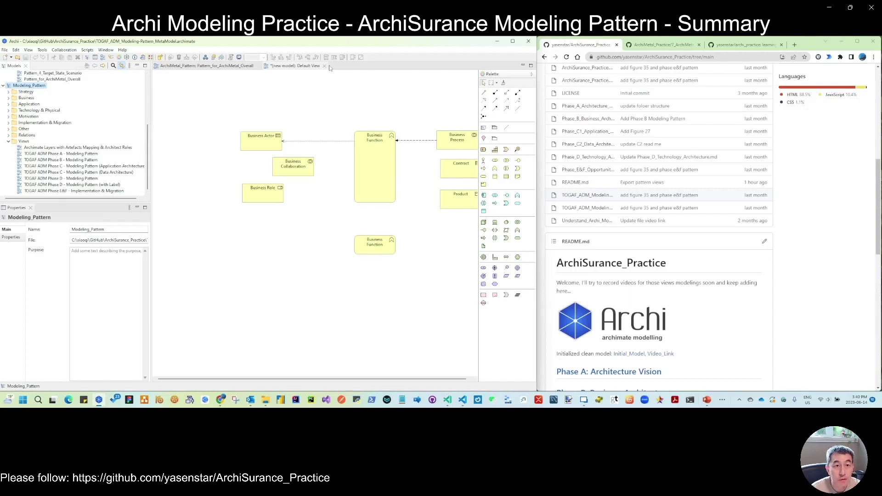
left_click(177, 67)
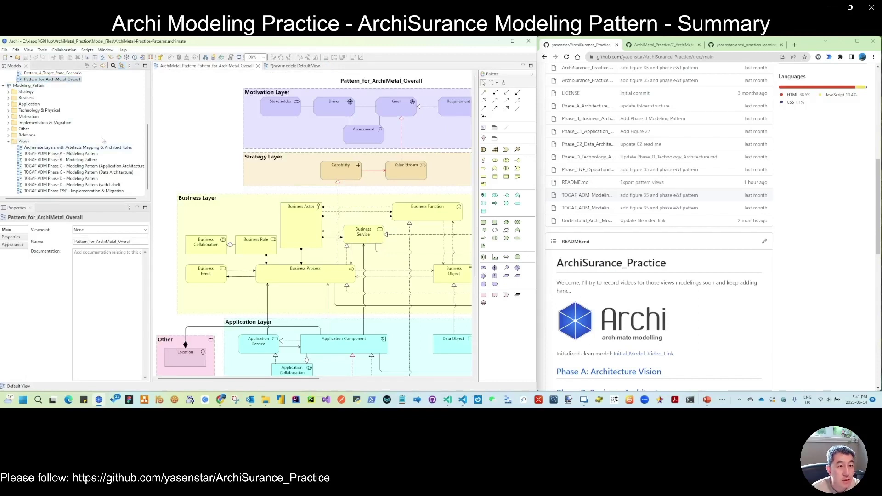
Add a new ArchiMate view to the Views folder named Pattern_for_ArchiSurance_Overall.
right_click(26, 144)
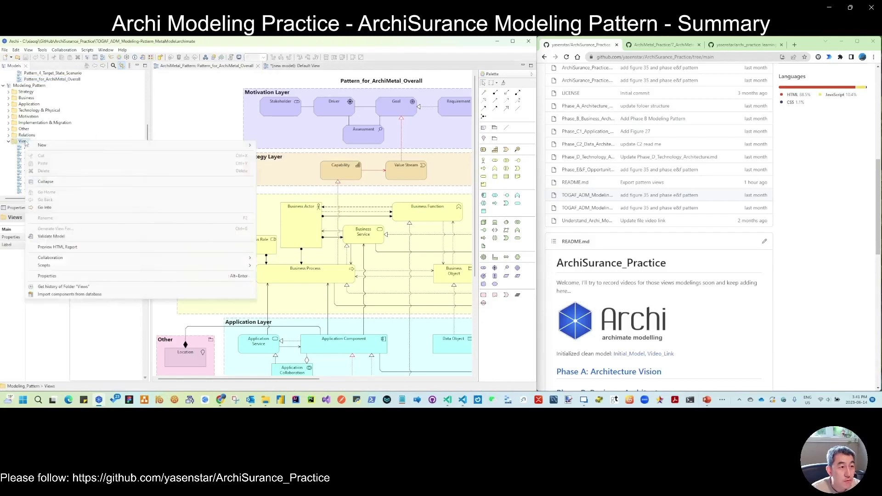
mouse_move(97, 151)
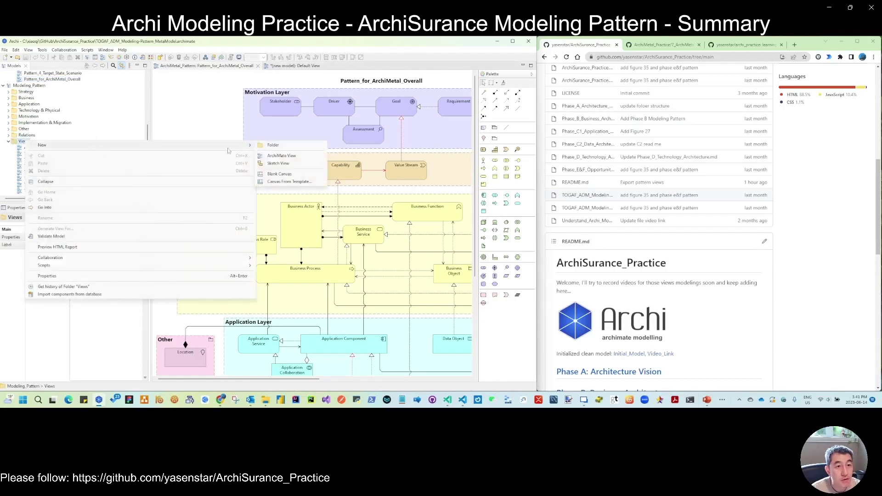
left_click(281, 156)
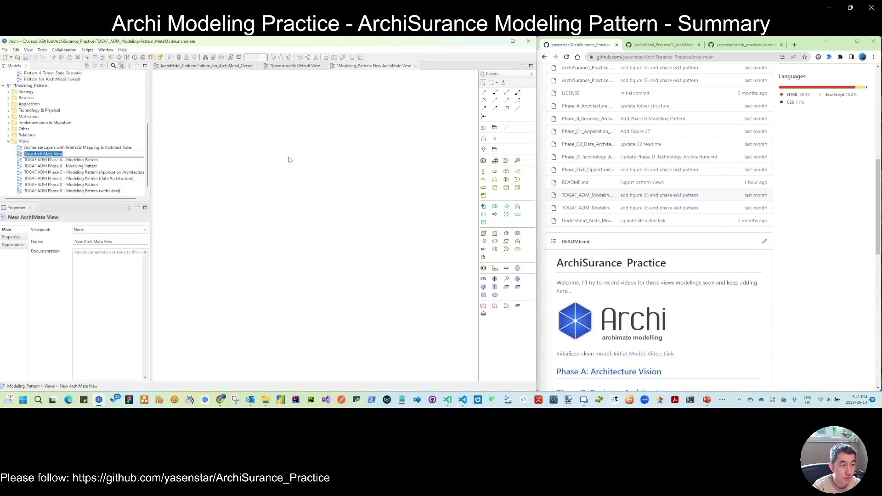
type("Pattern_for_")
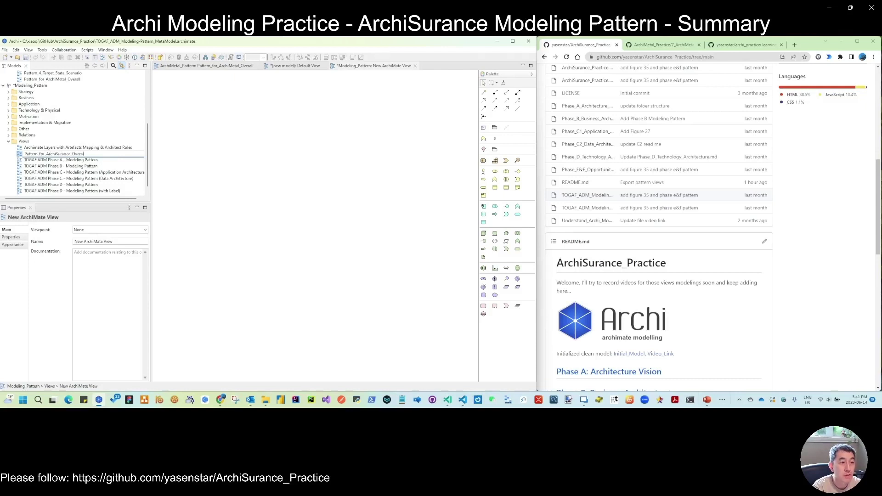
key("Return")
Copy the title and Last Updated notes from the TOGAF ADM Phase A view.
left_click(84, 160)
double_click(84, 159)
left_click(294, 88)
left_click(425, 307, "shift")
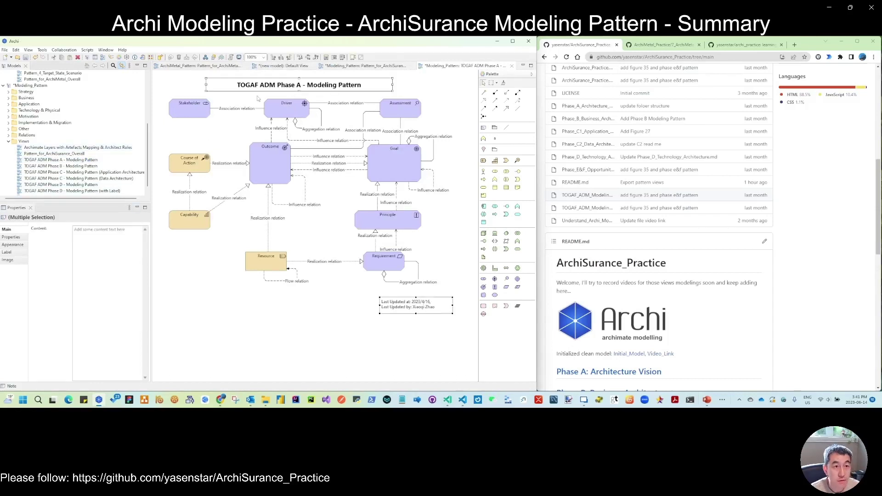
left_click(382, 66)
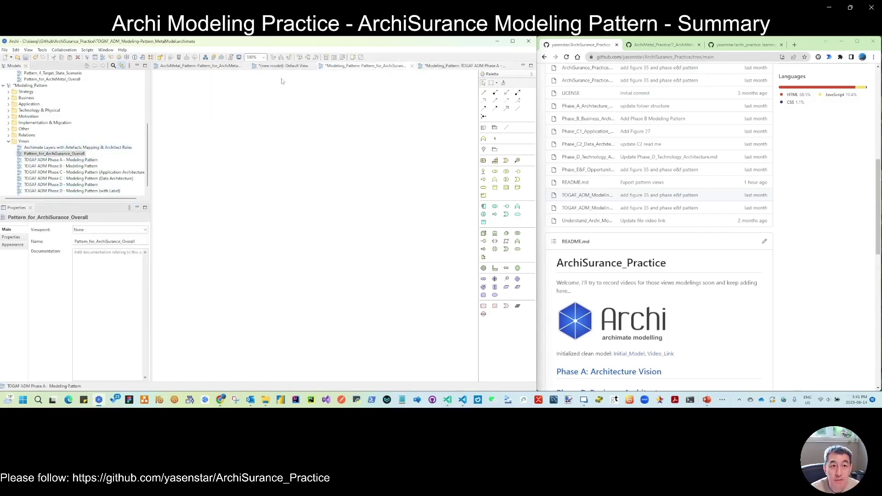
Paste the copied notes and run the Add Last Updated Date script on the view.
key("ctrl+v")
right_click(224, 260)
mouse_move(276, 184)
mouse_move(455, 214)
left_click(524, 214)
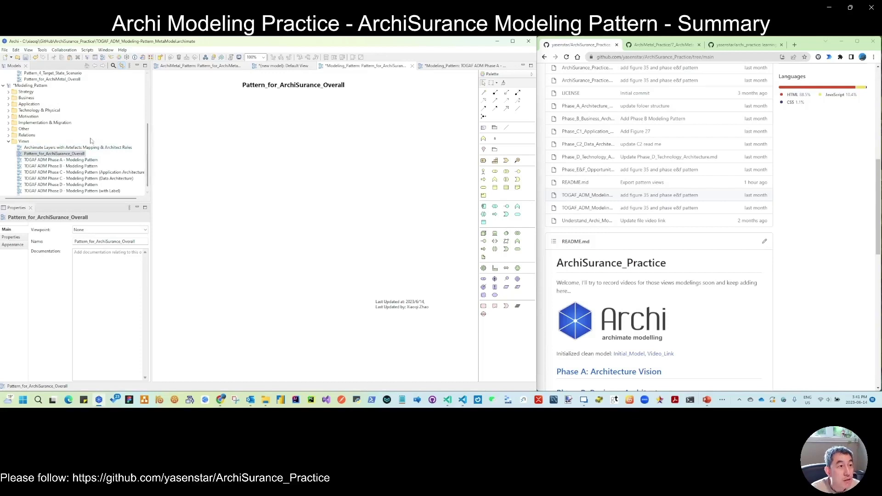
Move the Last Updated note lower right and give the model tree more room.
scroll(91, 141, "up", 2)
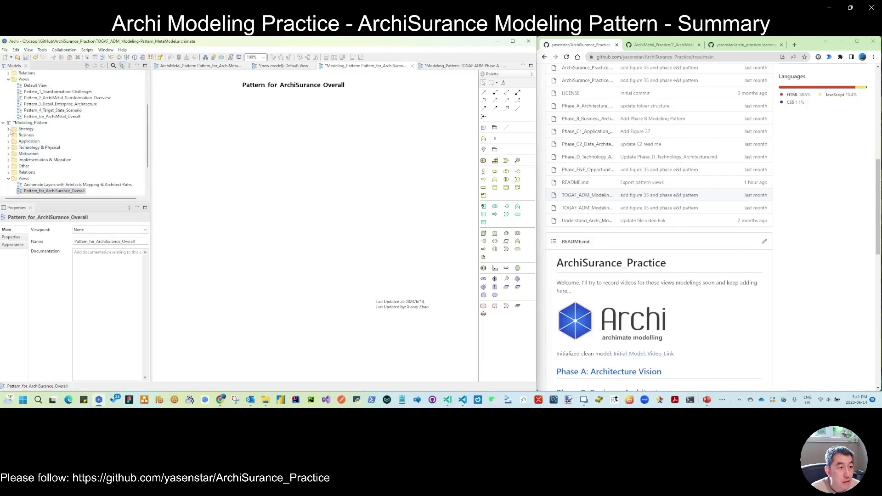
left_click_drag(397, 304, 405, 341)
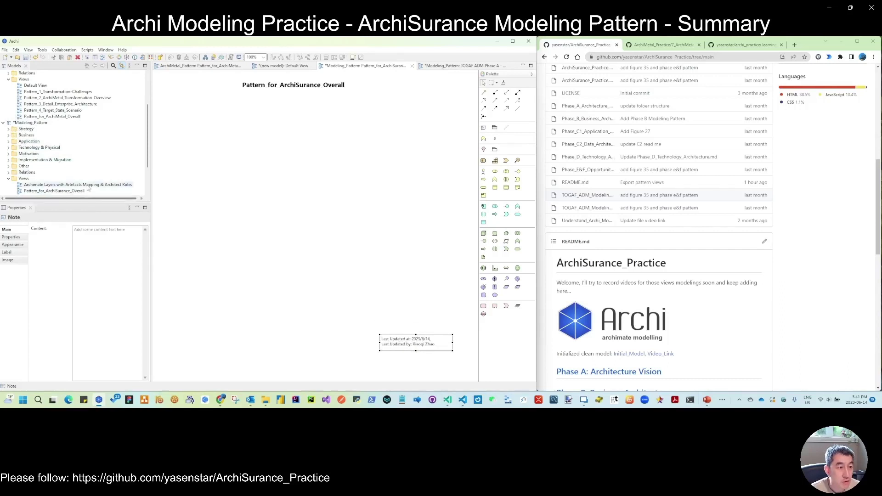
scroll(88, 186, "down", 2)
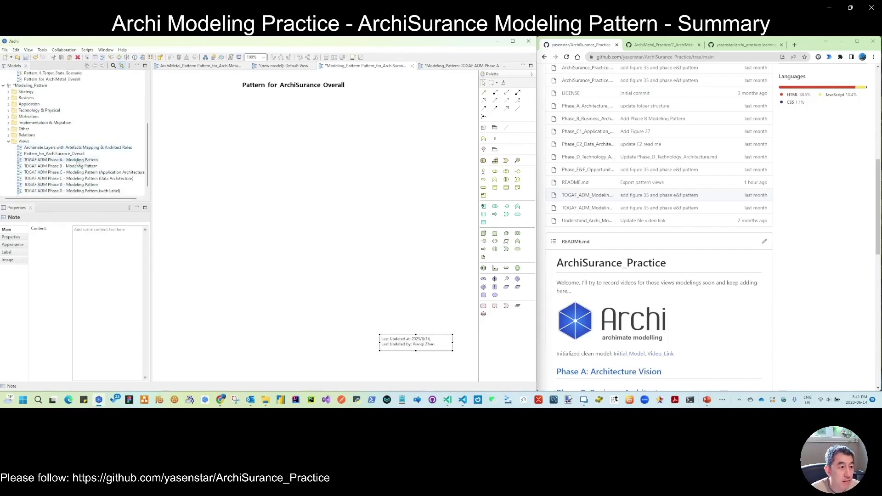
left_click_drag(148, 152, 147, 139)
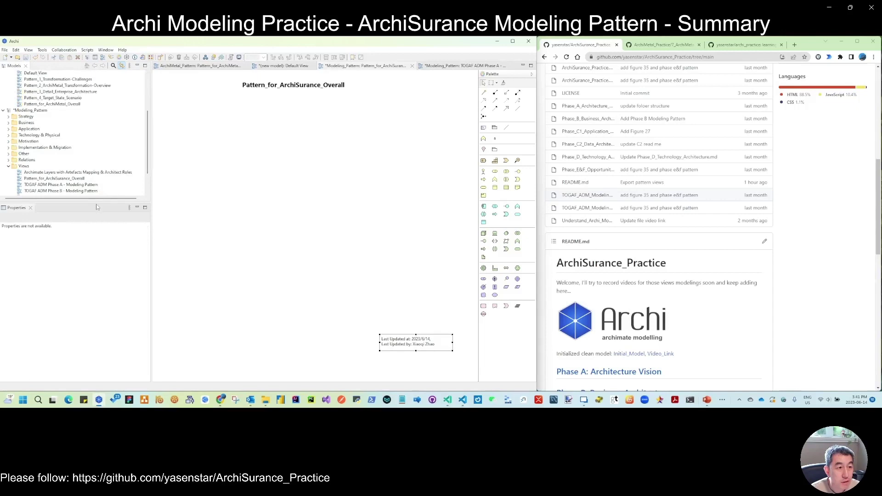
left_click_drag(98, 202, 98, 290)
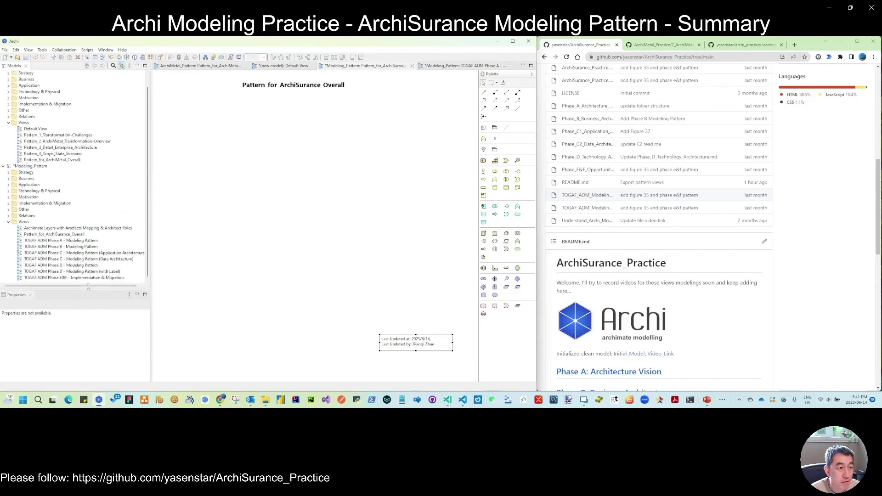
Drag Capability, Course of Action, Resource and Value Stream from the Strategy folder onto the view.
left_click(9, 173)
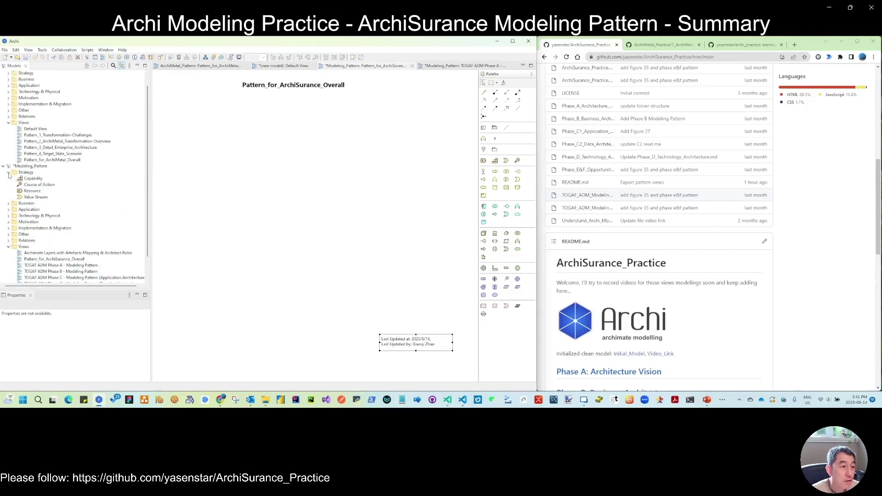
left_click(33, 180)
left_click(29, 198, "shift")
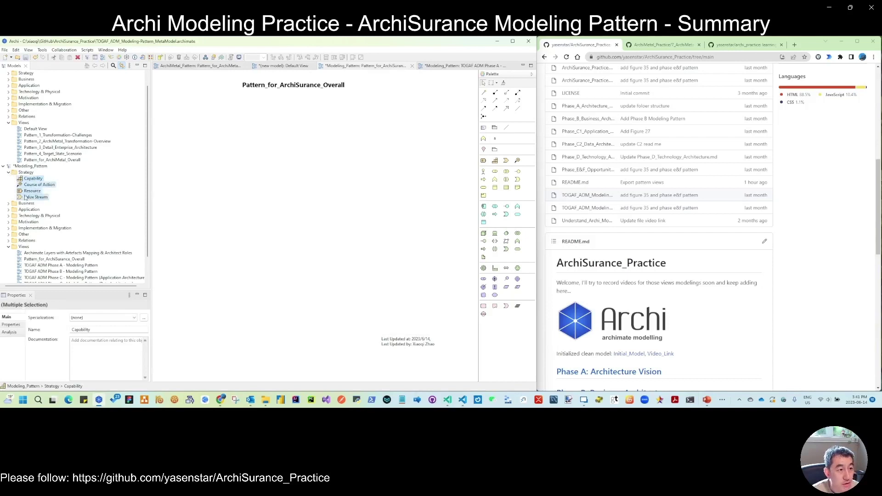
left_click_drag(28, 193, 224, 121)
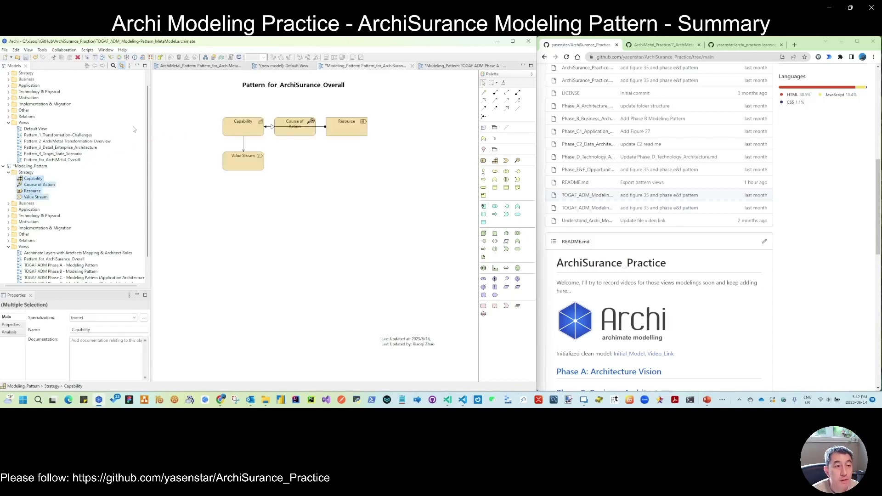
left_click(513, 41)
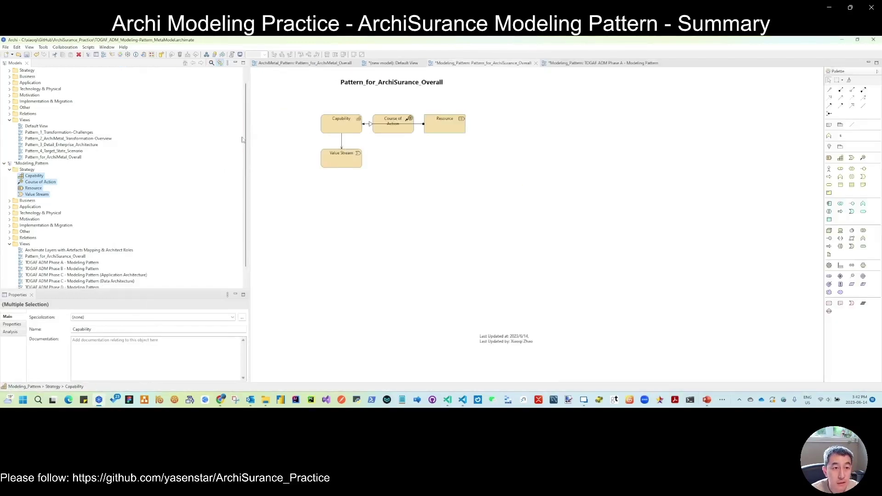
Line up Course of Action, Capability and Resource left to right, with Value Stream under Capability.
left_click_drag(249, 141, 154, 141)
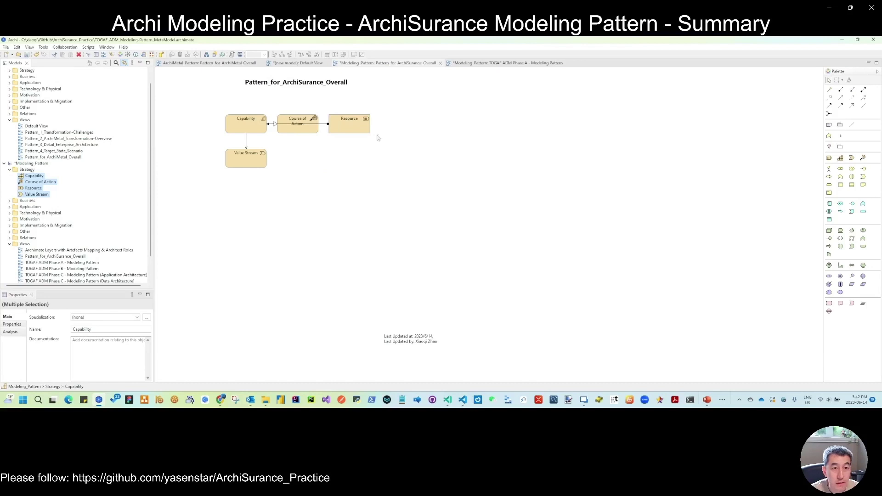
left_click_drag(359, 127, 445, 128)
left_click_drag(304, 132, 371, 112)
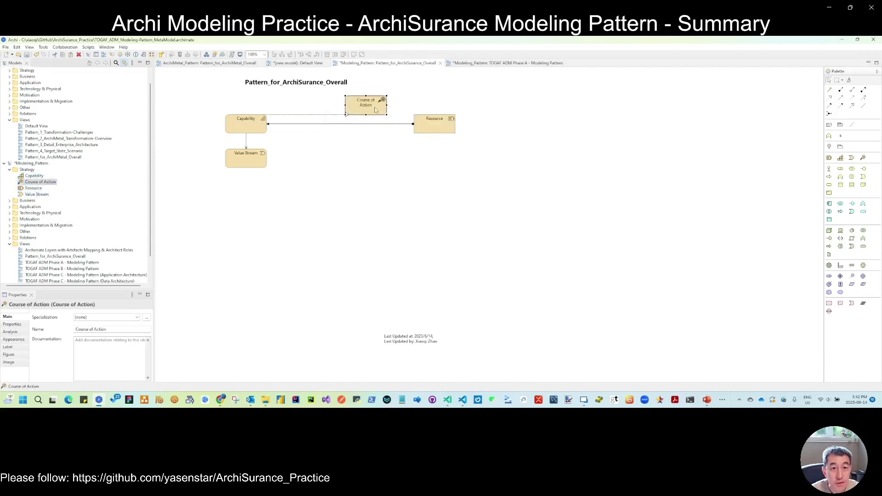
left_click_drag(239, 134, 375, 157)
left_click_drag(367, 107, 252, 115)
left_click_drag(388, 146, 335, 116)
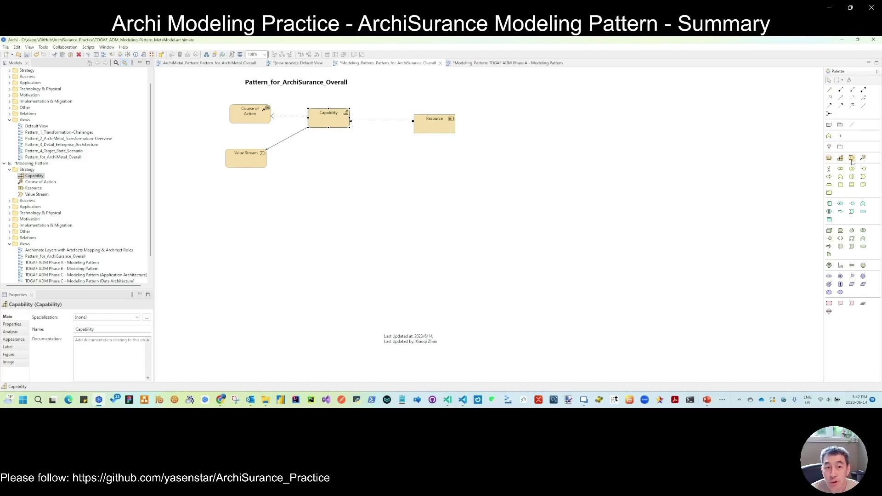
left_click_drag(437, 125, 411, 118)
left_click_drag(257, 161, 339, 147)
left_click_drag(246, 111, 251, 116)
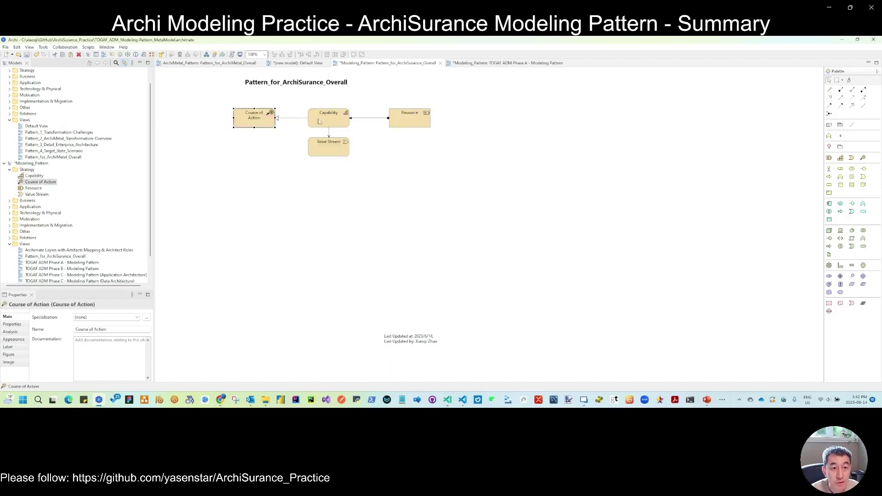
left_click_drag(394, 122, 394, 122)
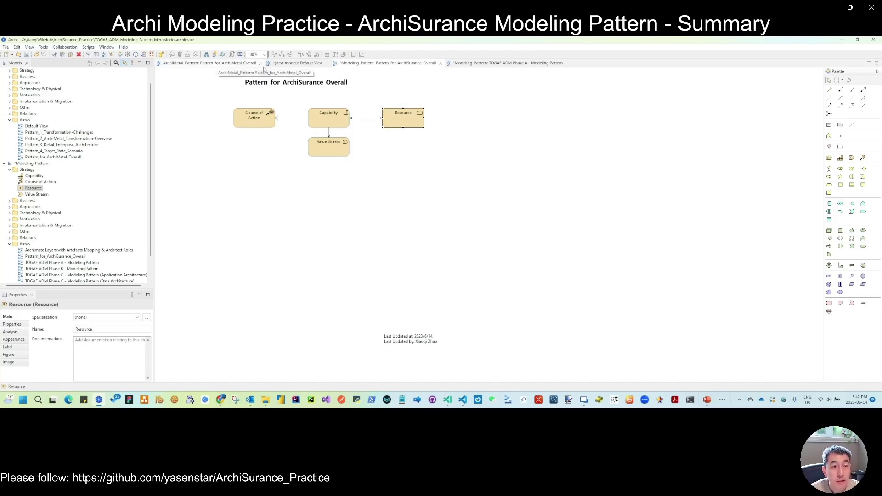
Move Default View to the last tab and copy the ArchiMetal Strategy Layer grouping.
left_click(298, 63)
left_click_drag(512, 71, 554, 64)
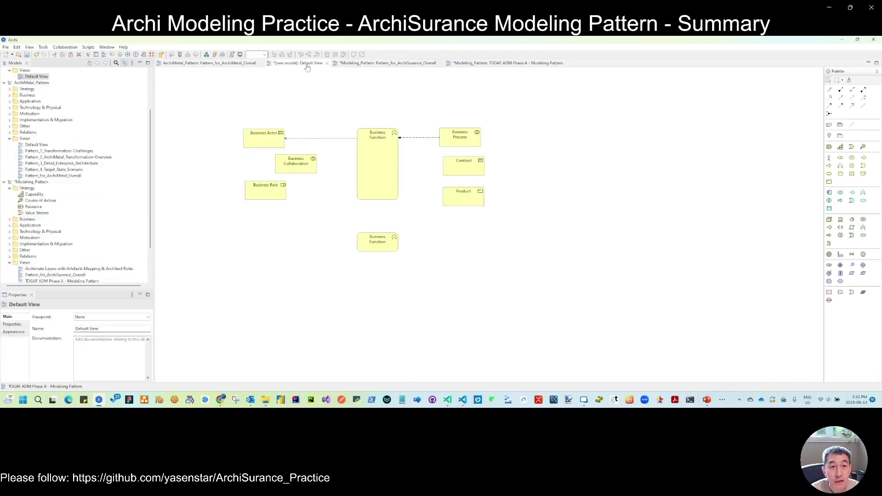
left_click(218, 65)
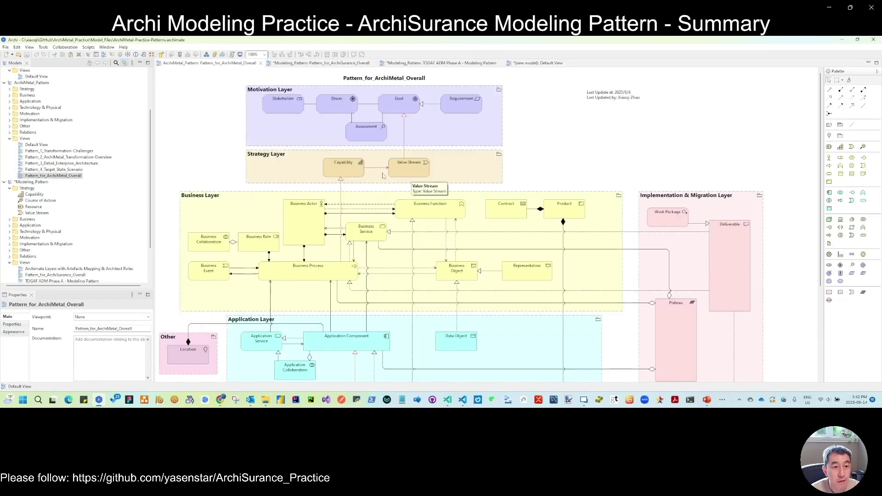
left_click(274, 172)
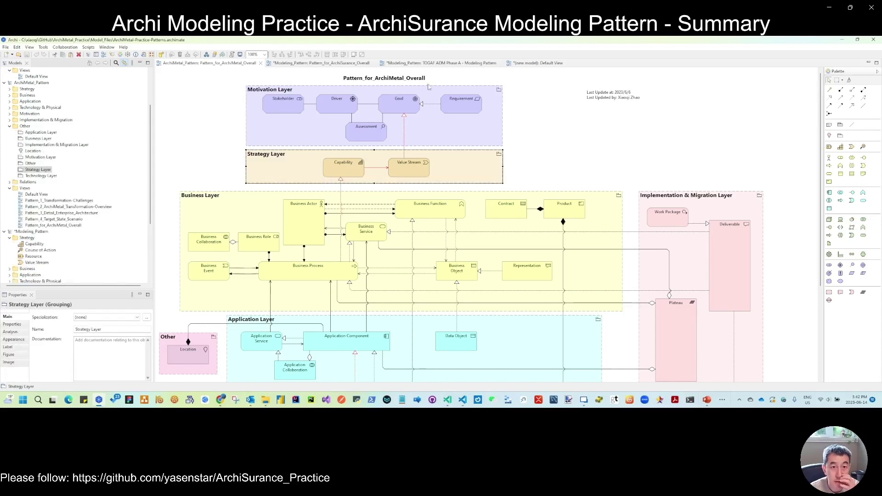
left_click(322, 63)
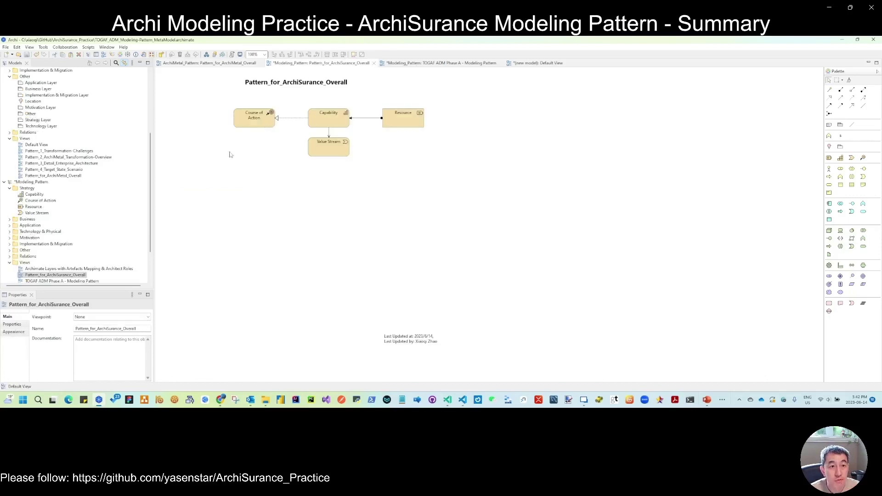
Paste the Strategy Layer grouping into the view and select its Capability element.
key("ctrl+v")
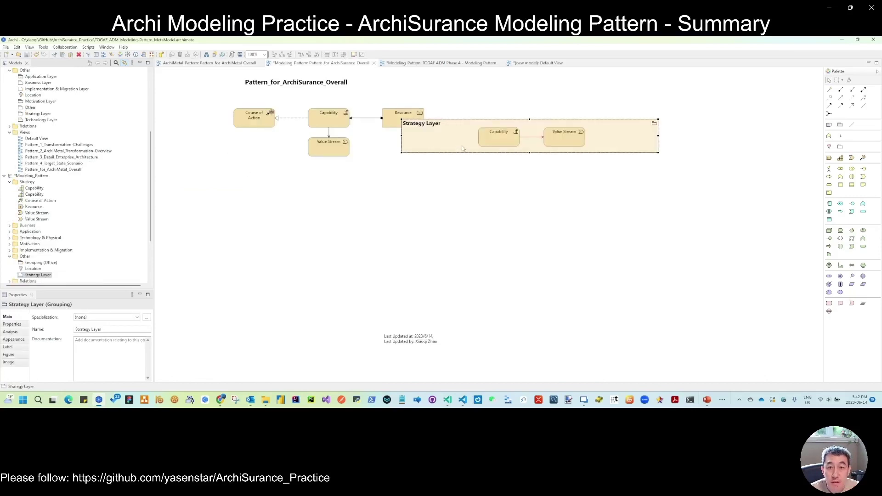
key("ctrl+z")
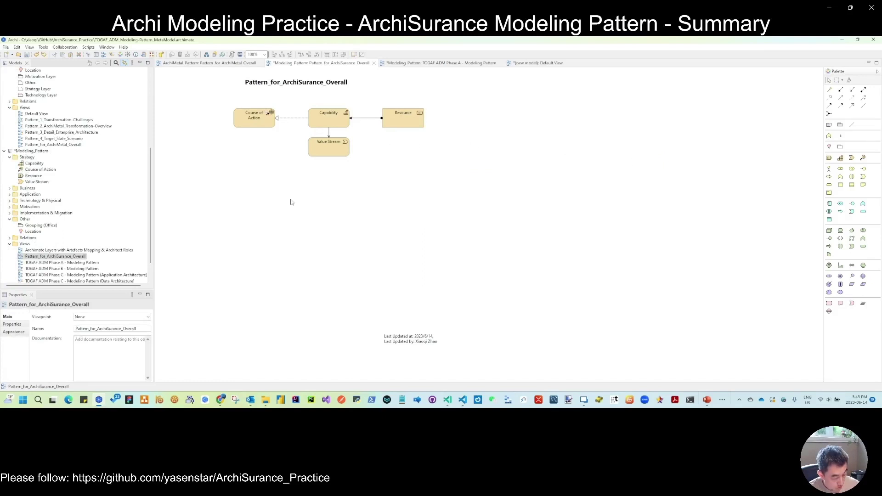
key("ctrl+v")
left_click(509, 144)
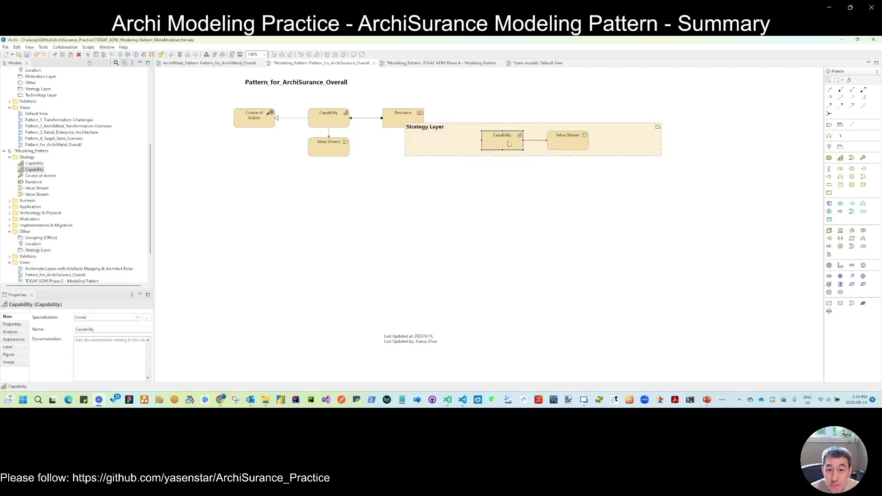
Delete the pasted duplicate Capability and Value Stream from the model.
left_click(571, 144, "shift")
right_click(572, 145)
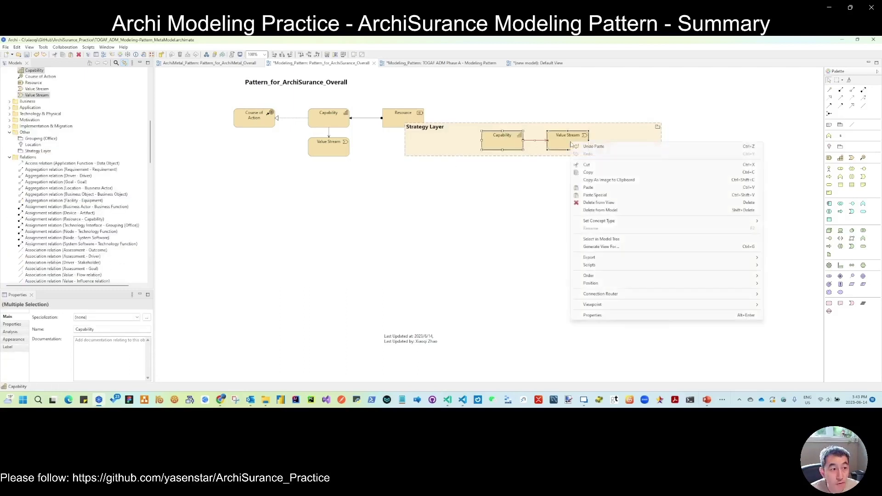
left_click_drag(152, 139, 150, 108)
right_click(570, 143)
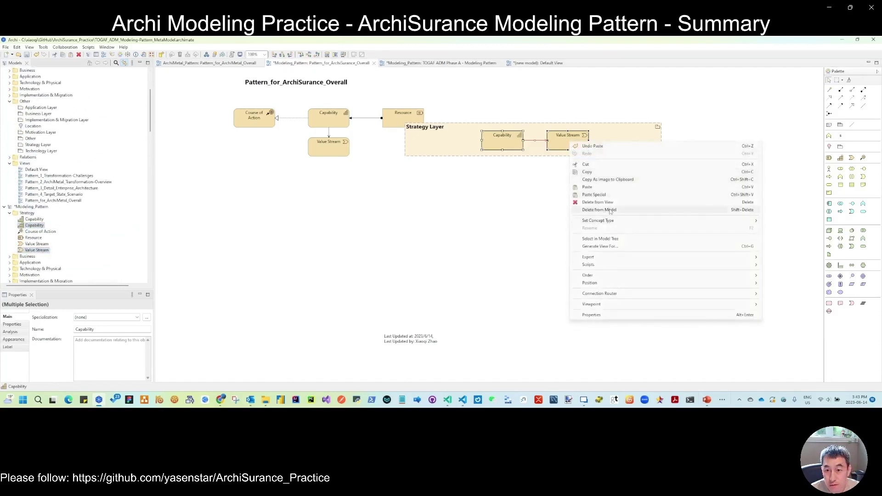
left_click(599, 209)
Nest the four strategy elements inside the Strategy Layer group, accepting the nesting relationships.
left_click_drag(468, 136, 234, 177)
left_click_drag(213, 106, 434, 162)
left_click_drag(268, 117, 261, 179)
left_click(574, 257)
left_click_drag(441, 185, 586, 187)
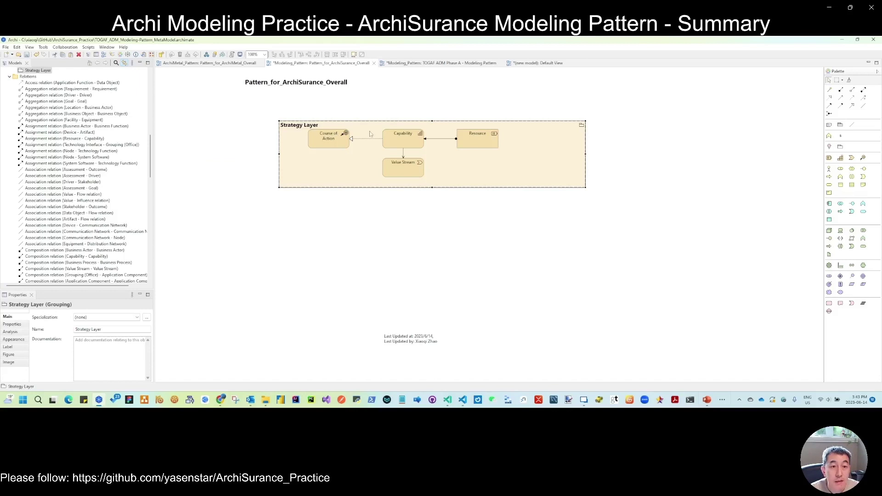
left_click_drag(351, 138, 309, 166)
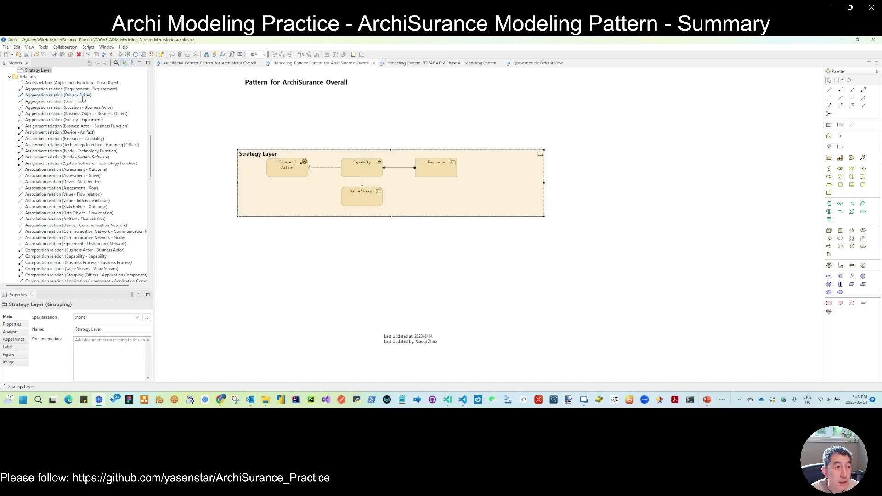
left_click_drag(151, 141, 151, 118)
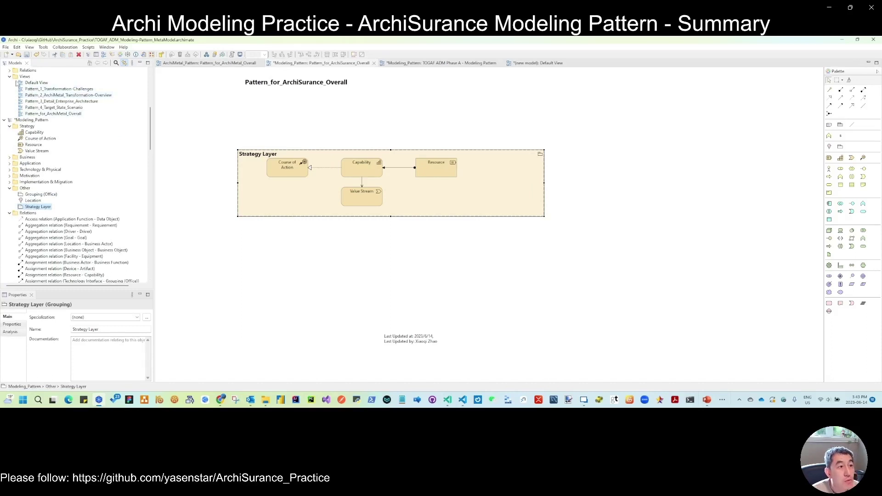
scroll(37, 115, "up", 4)
left_click(25, 152)
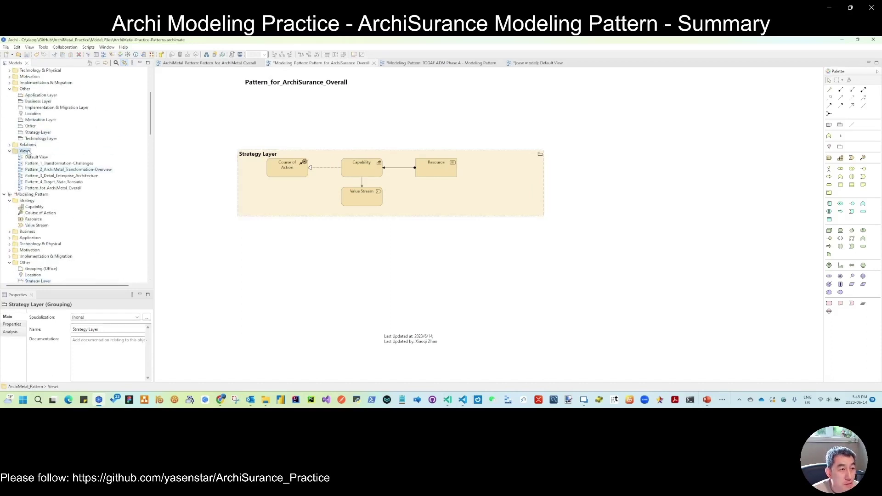
right_click(26, 152)
mouse_move(30, 157)
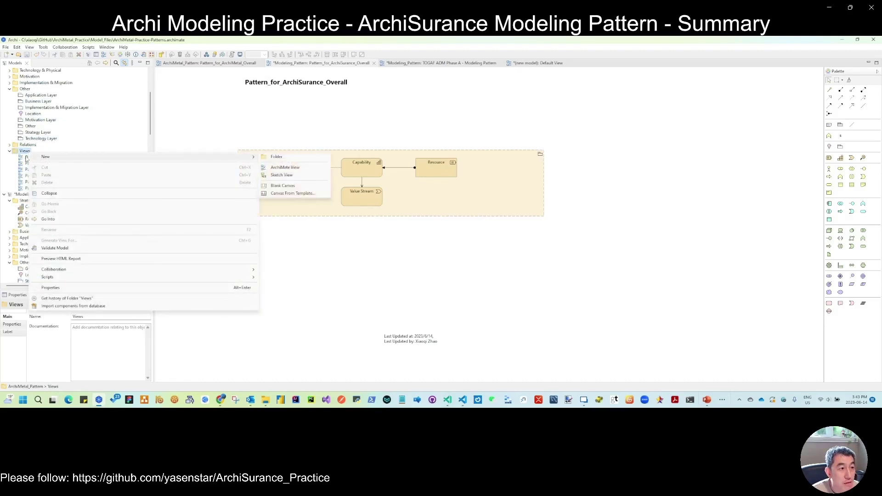
left_click(285, 167)
left_click_drag(368, 218, 419, 244)
left_click(41, 96)
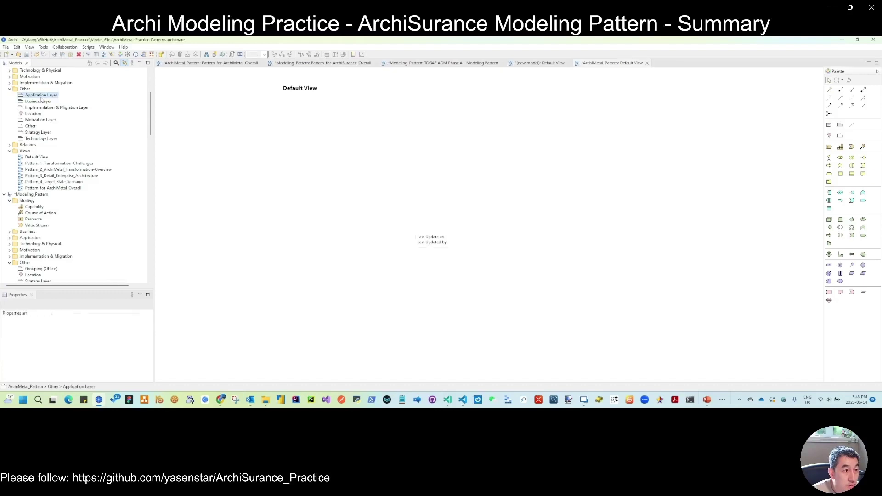
left_click(55, 107, "shift")
left_click(37, 120, "ctrl")
left_click(30, 126, "ctrl")
left_click(33, 132, "ctrl")
left_click(30, 138, "ctrl")
left_click_drag(30, 140, 270, 162)
left_click_drag(450, 249, 504, 286)
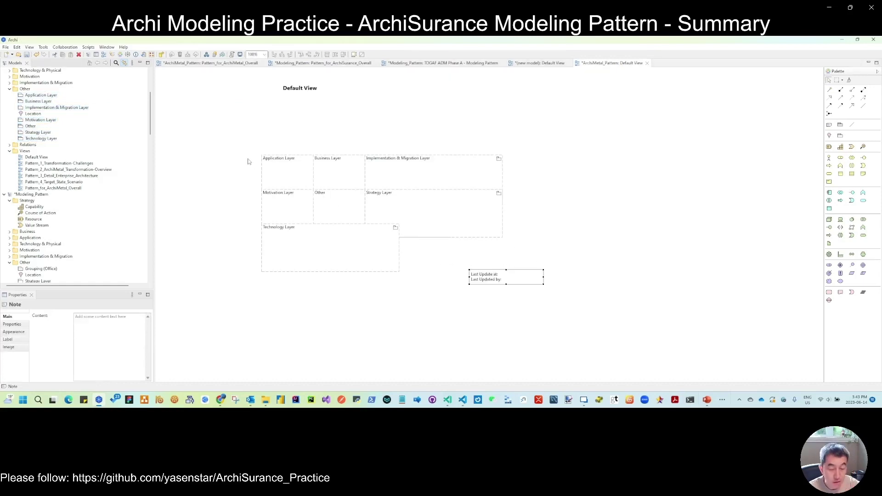
left_click(647, 63)
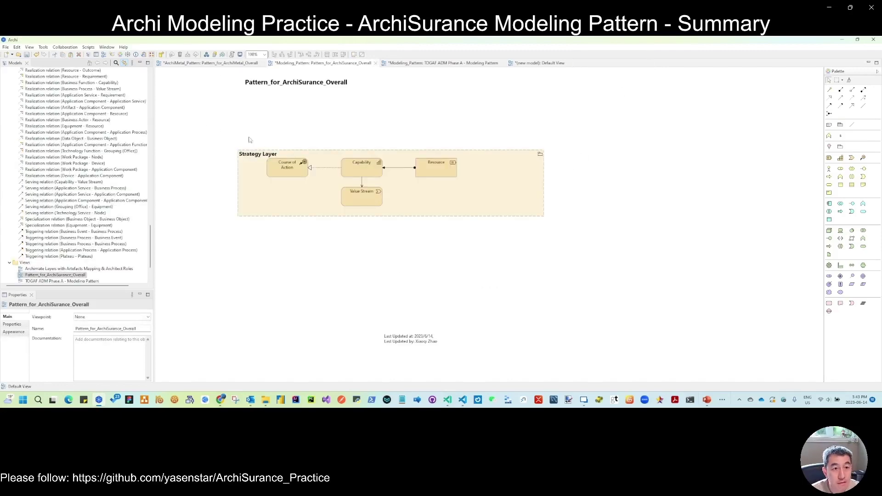
Extend the Strategy Layer group's left edge and collapse the Relations folder.
left_click(242, 182)
left_click_drag(238, 184, 234, 183)
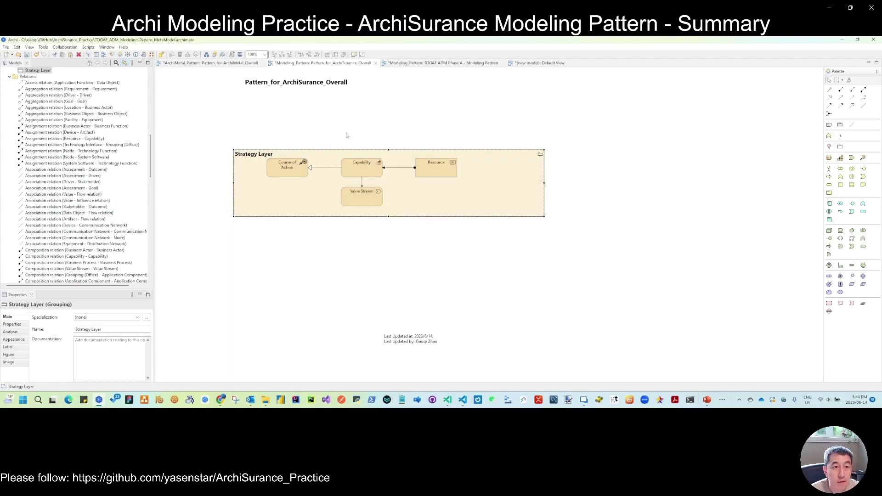
left_click(290, 172)
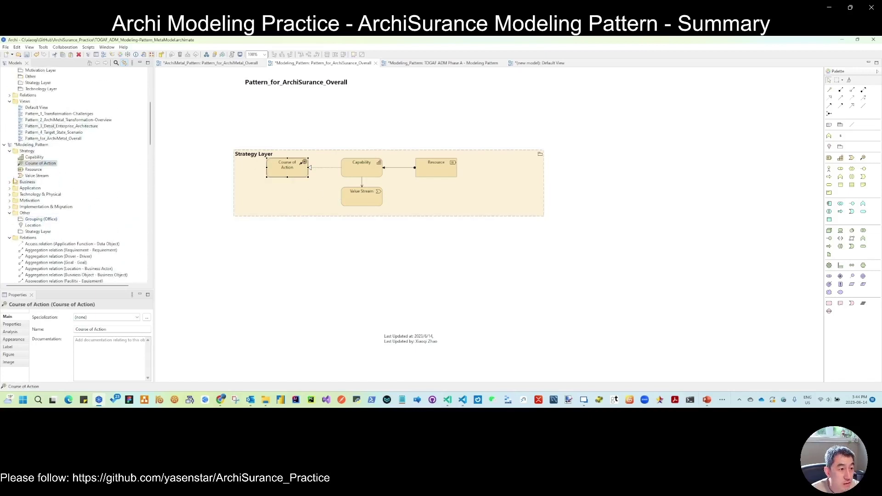
left_click(9, 238)
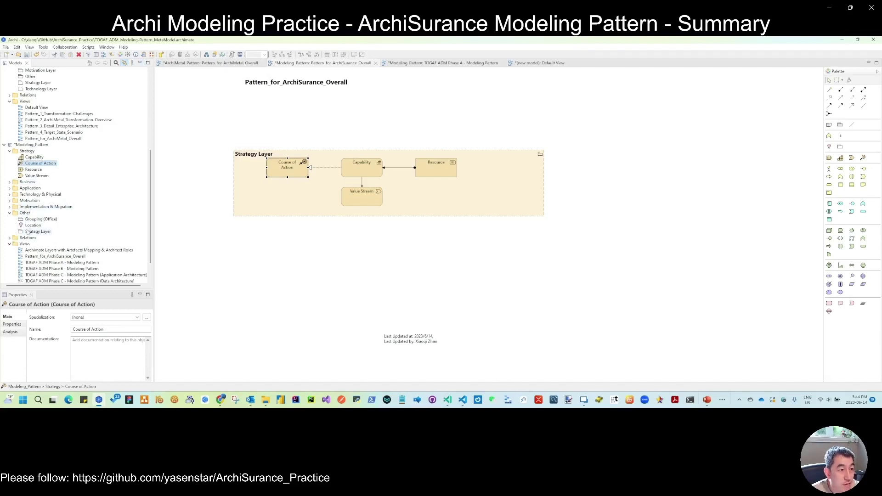
Uncheck Relations under Visible Folders in the Models panel menu.
left_click(132, 64)
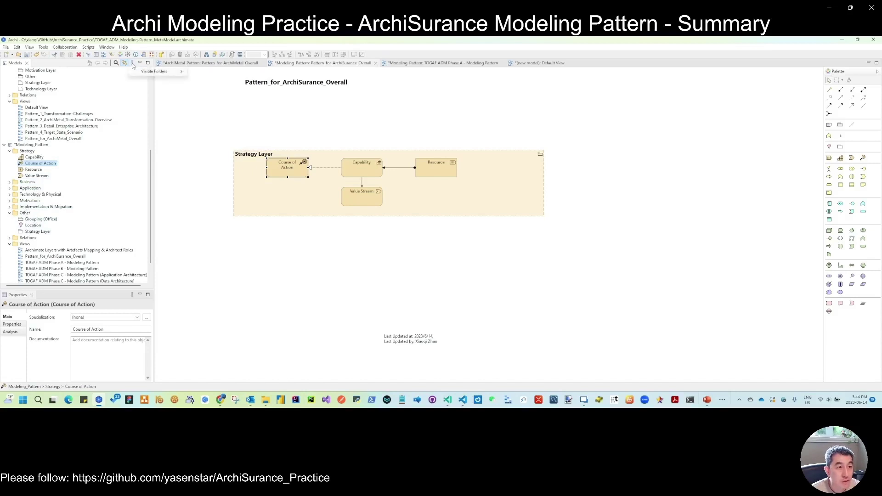
mouse_move(166, 74)
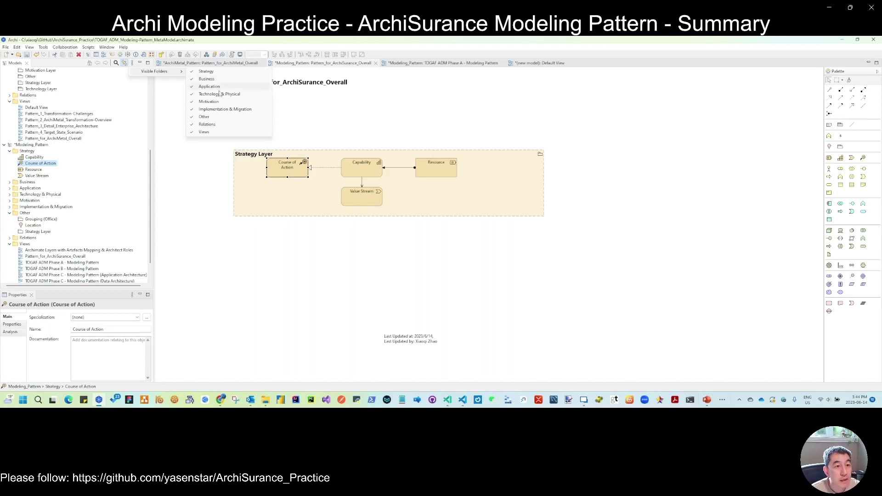
left_click(207, 125)
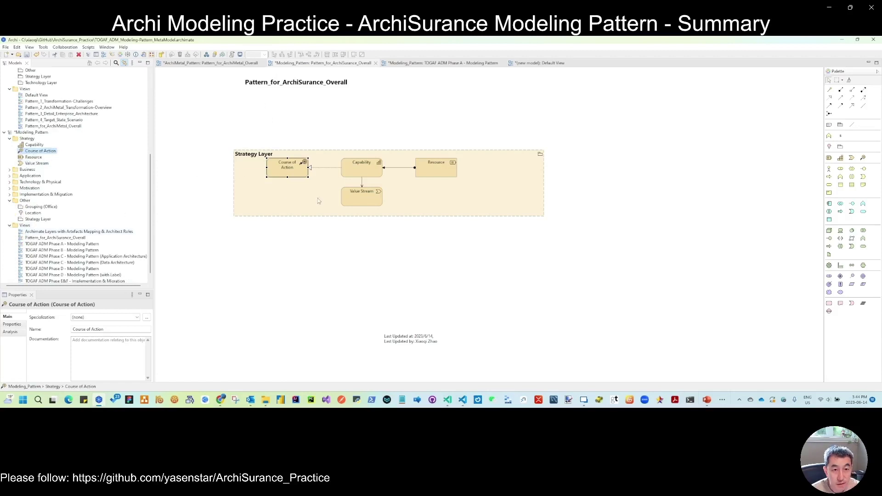
left_click(96, 219)
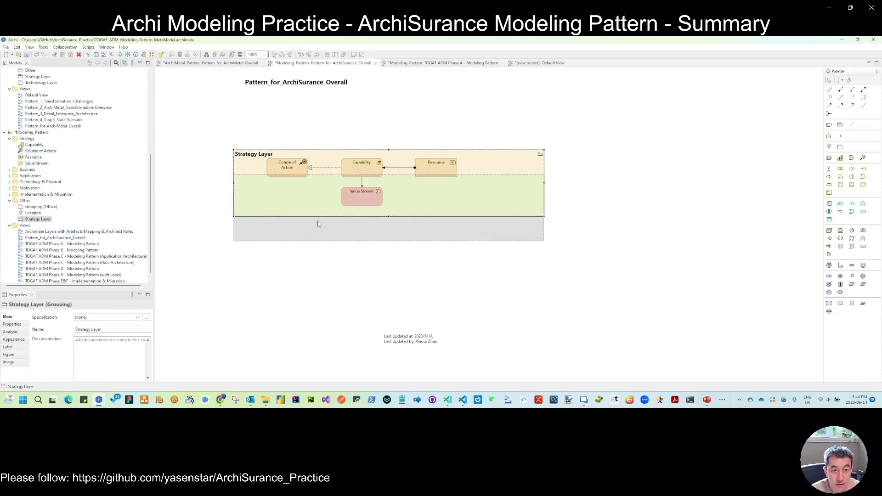
Drag the Motivation elements Assessment through Value from the model tree onto the view with their relationships.
left_click(9, 188)
left_click(35, 194)
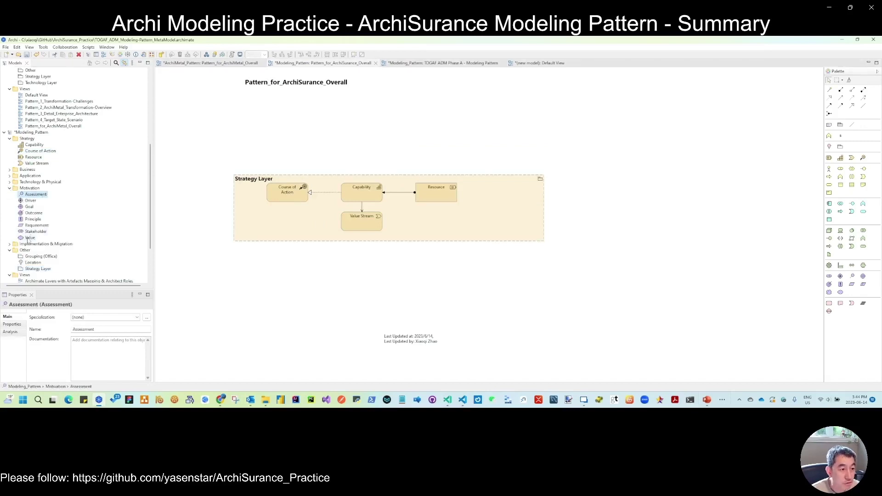
left_click(30, 238, "shift")
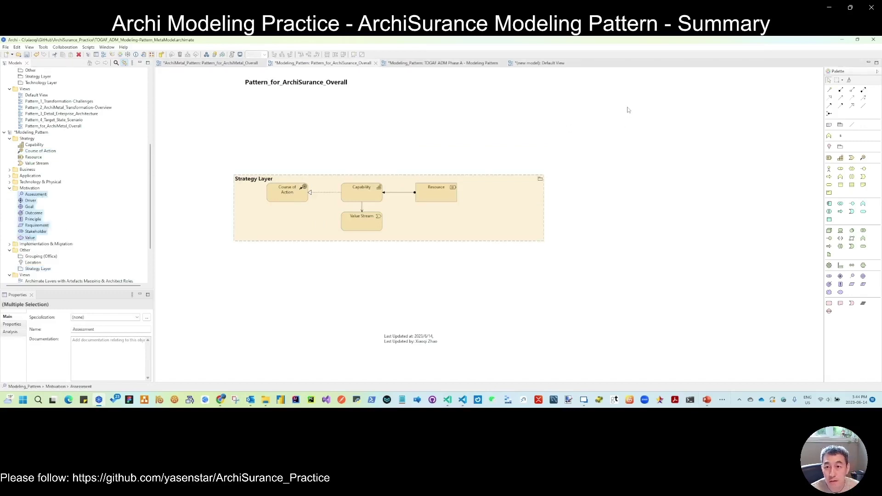
left_click_drag(128, 194, 617, 110)
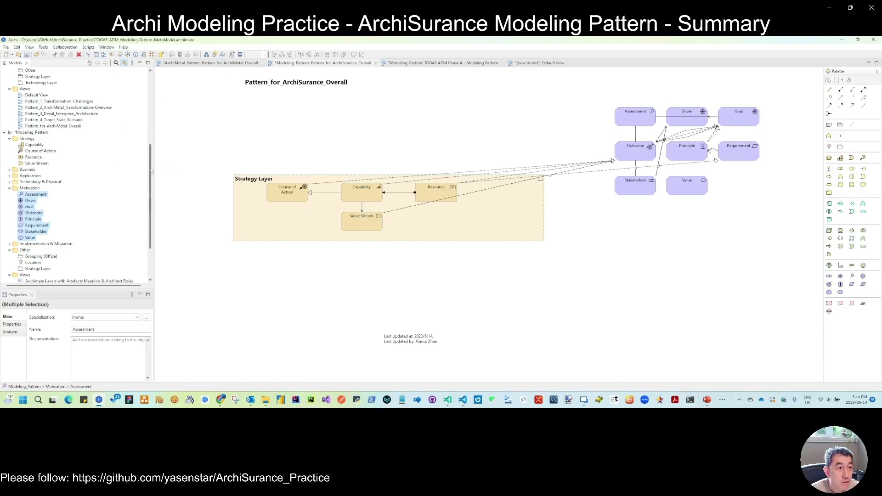
Copy the Motivation Layer group from Pattern_for_ArchiMetal_Overall and paste it into the ArchiSurance view, moving it right.
double_click(53, 126)
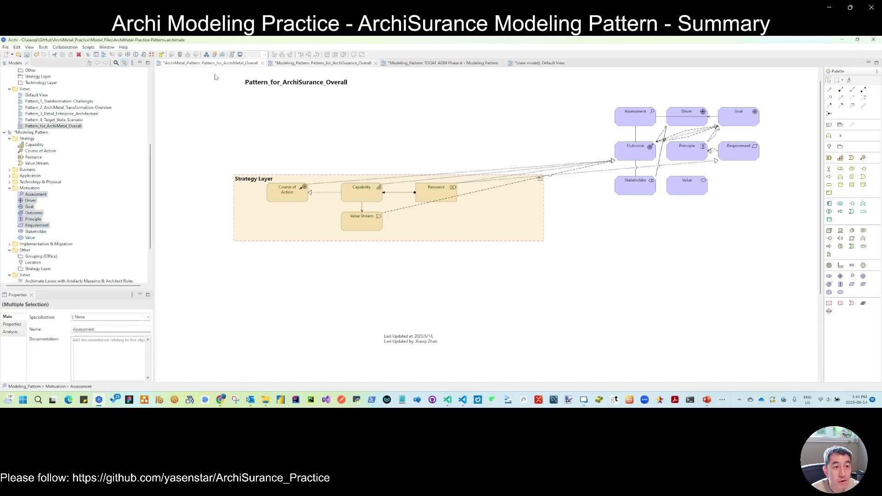
left_click(254, 116)
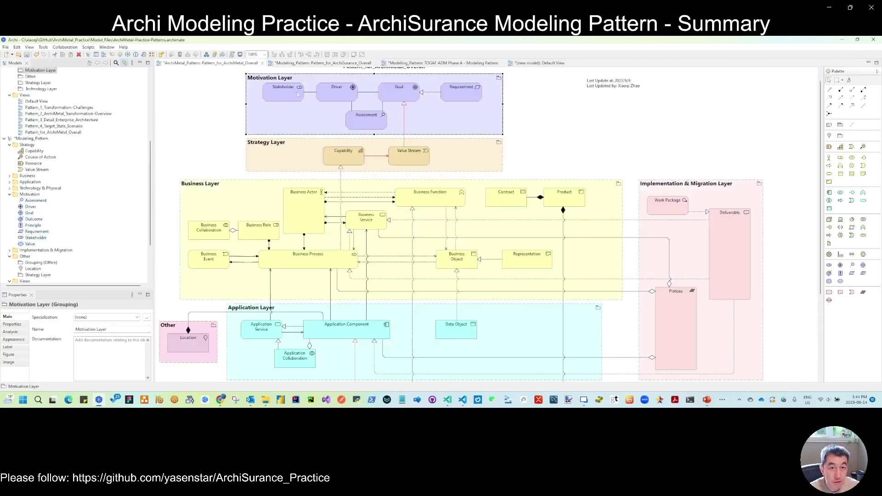
left_click(329, 64)
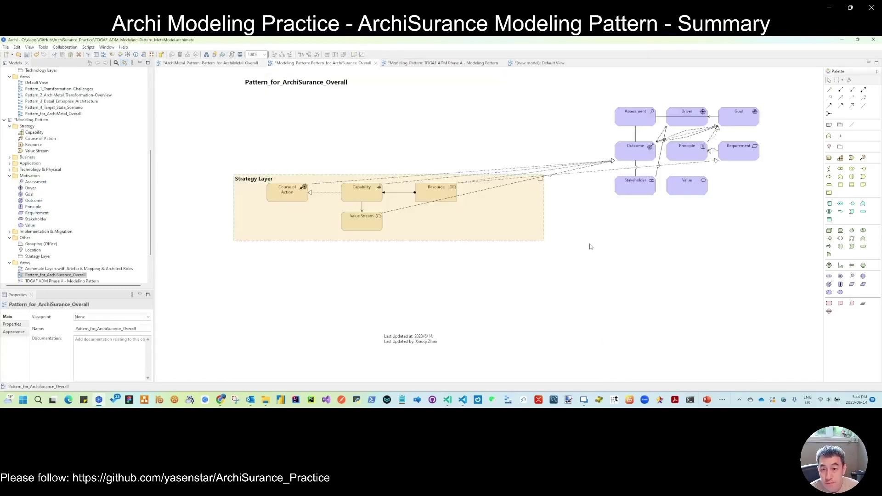
key("ctrl+v")
left_click_drag(593, 301, 823, 253)
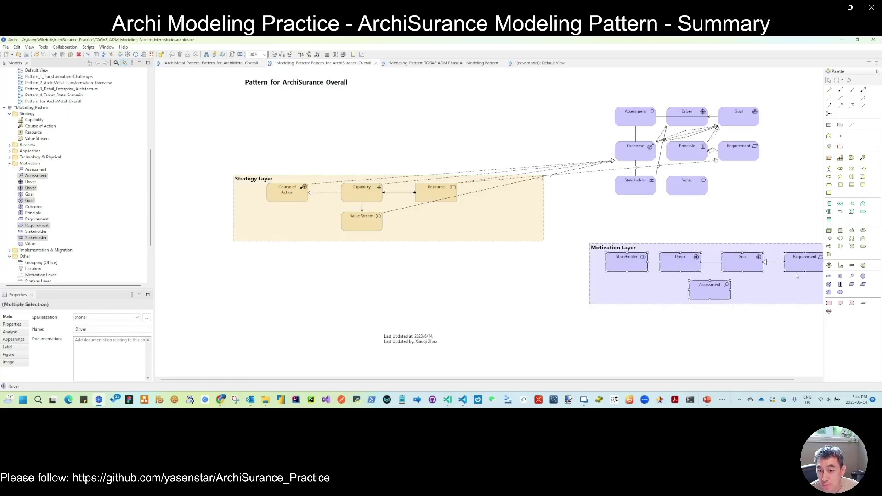
Delete the pasted duplicate elements from the model, then move the emptied Motivation Layer group left and make it taller.
right_click(783, 253)
left_click(729, 154)
left_click_drag(619, 280, 524, 292)
left_click_drag(622, 314, 623, 341)
Move the eight motivation elements into the Motivation Layer group, accepting the nesting relationships.
left_click_drag(602, 95, 769, 206)
left_click_drag(742, 153, 647, 125)
left_click(574, 259)
Move the Strategy Layer down, enlarge the Motivation Layer group, and shift Requirement right and Stakeholder left.
left_click_drag(474, 208, 667, 279)
left_click(581, 165)
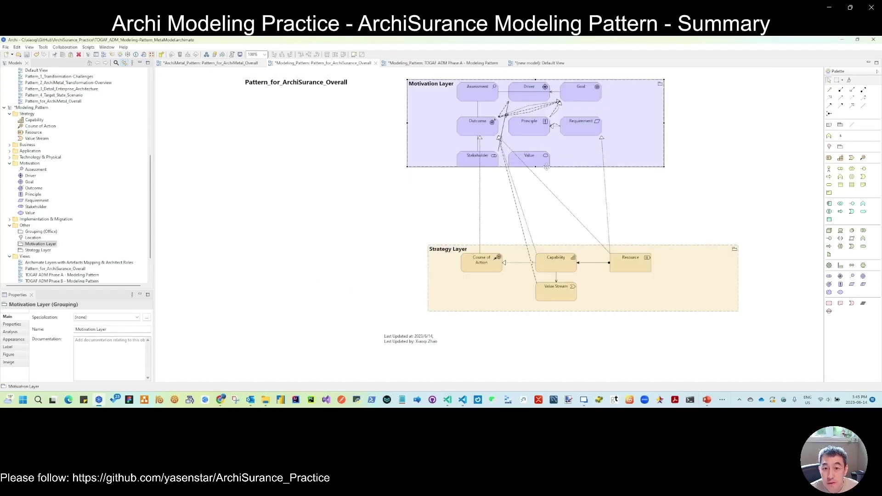
left_click_drag(536, 176, 537, 216)
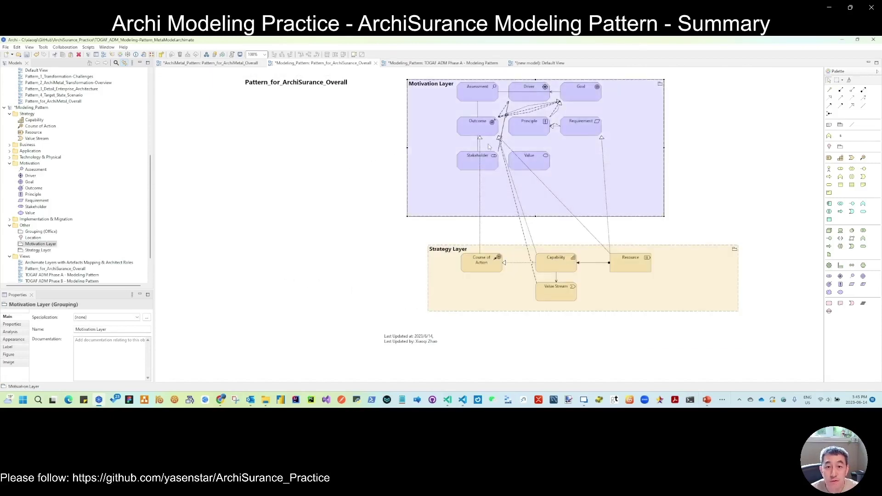
left_click_drag(589, 128, 625, 128)
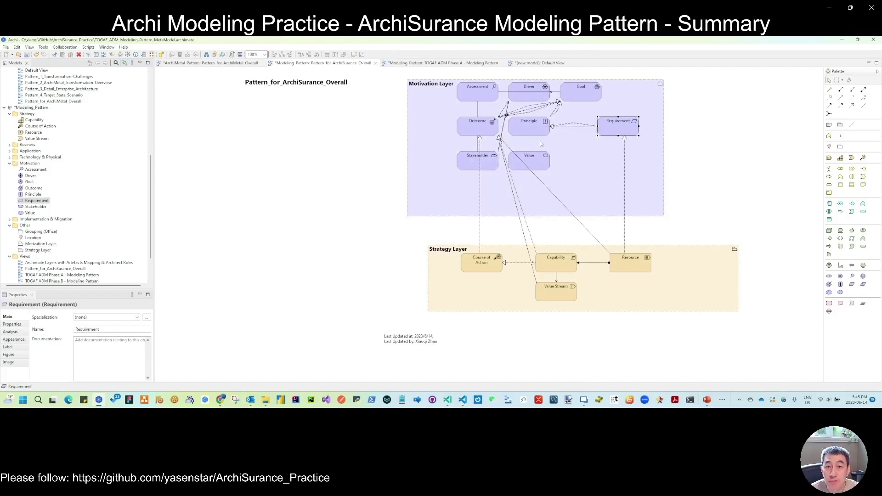
left_click(414, 215)
left_click_drag(408, 216, 371, 229)
left_click_drag(473, 157, 400, 133)
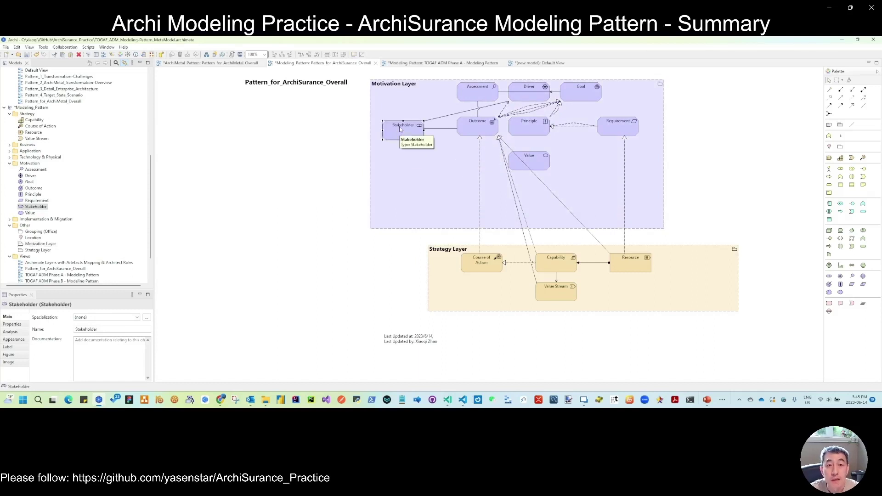
Move the Last Updated note to the top right, Outcome lower, and the Strategy Layer under Motivation.
left_click(425, 342)
left_click_drag(786, 79, 799, 78)
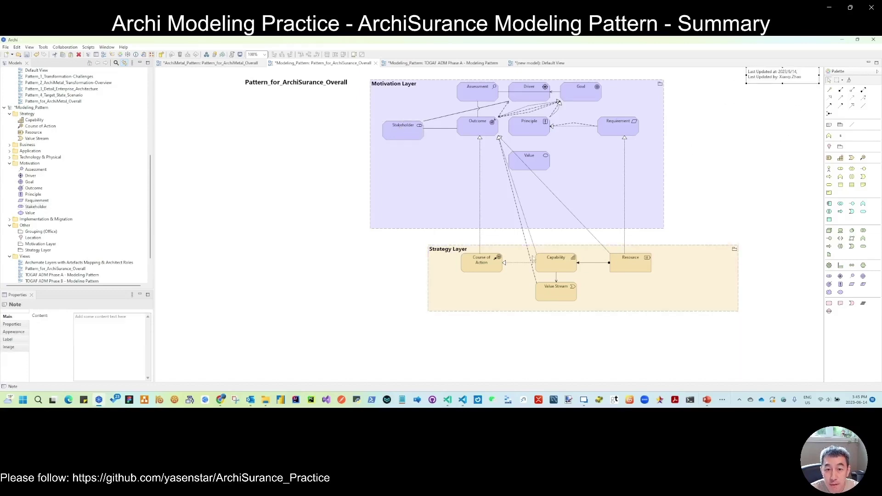
left_click_drag(487, 125, 482, 203)
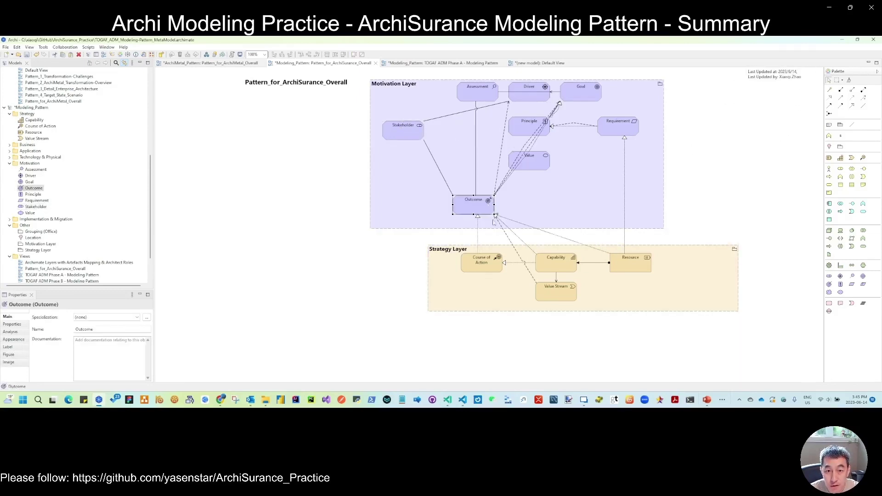
left_click_drag(471, 288, 423, 297)
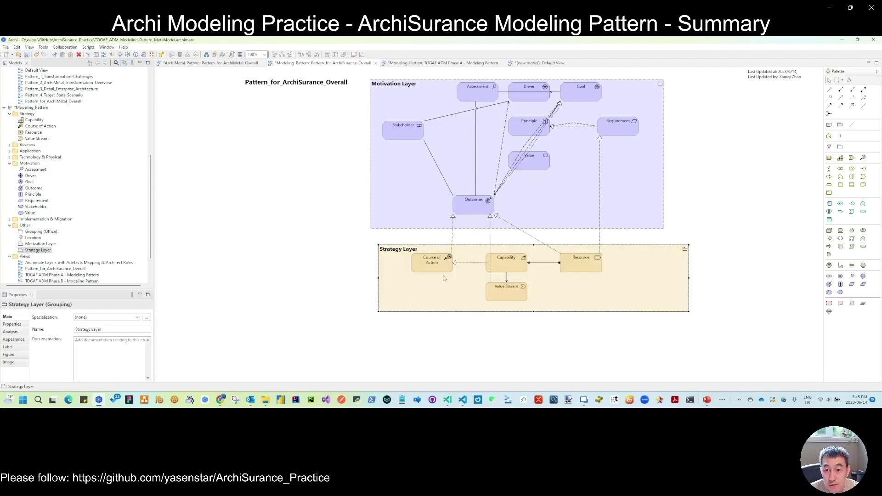